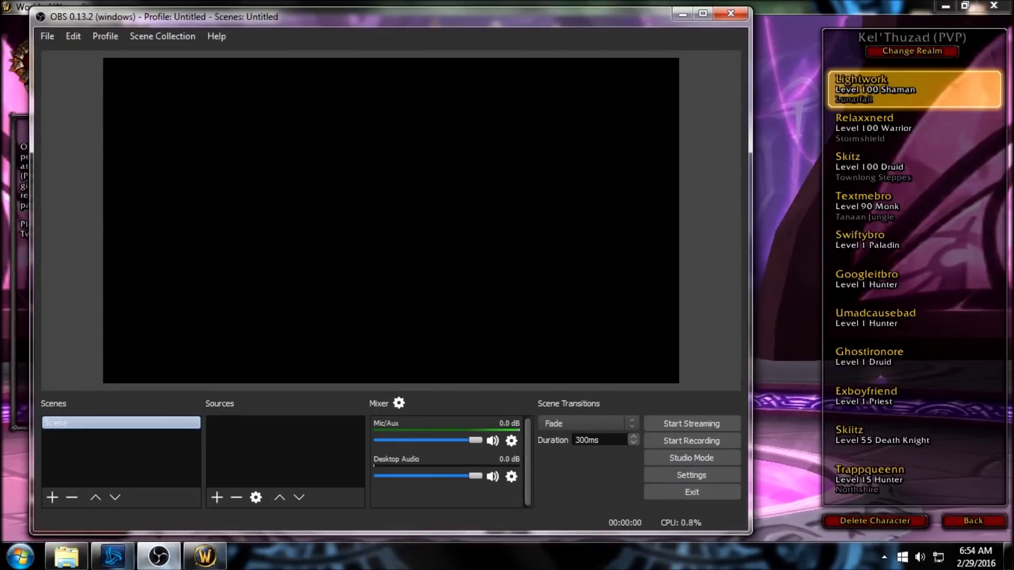
# - Rename the default scene to WoW MAIN
pyautogui.hotkey('alt', 'Tab')
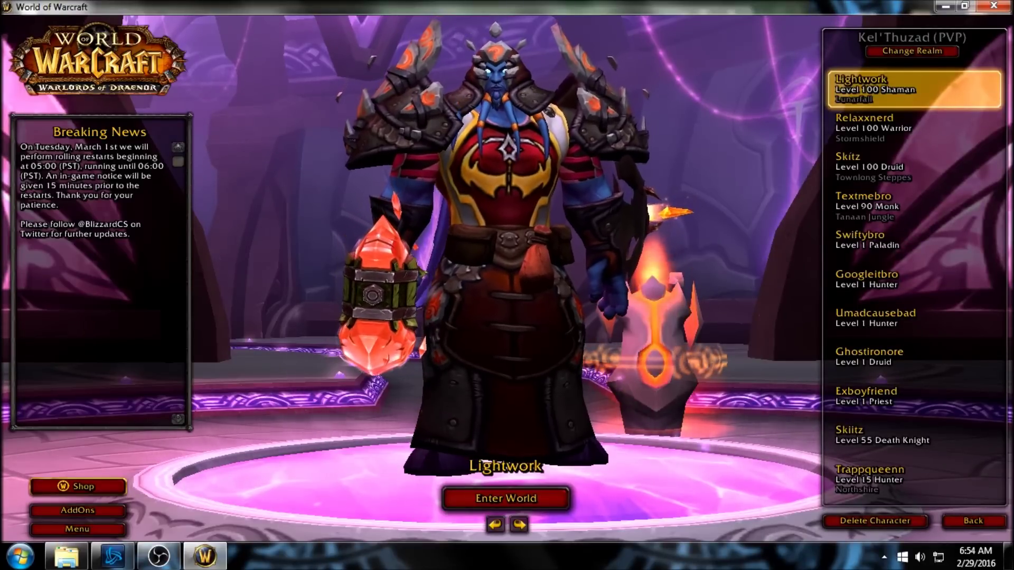
pyautogui.hotkey('alt', 'Tab')
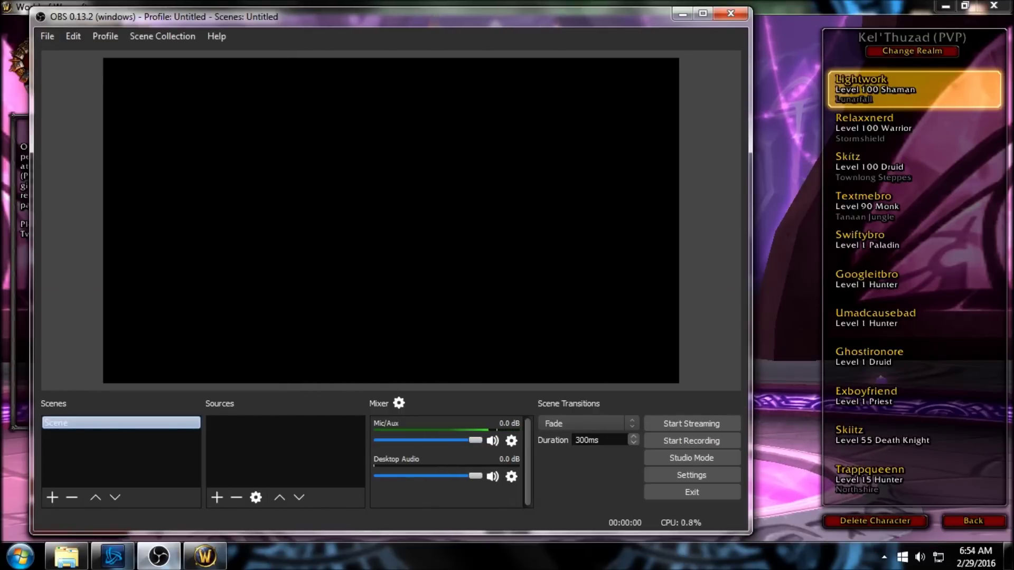
pyautogui.rightClick(64, 424)
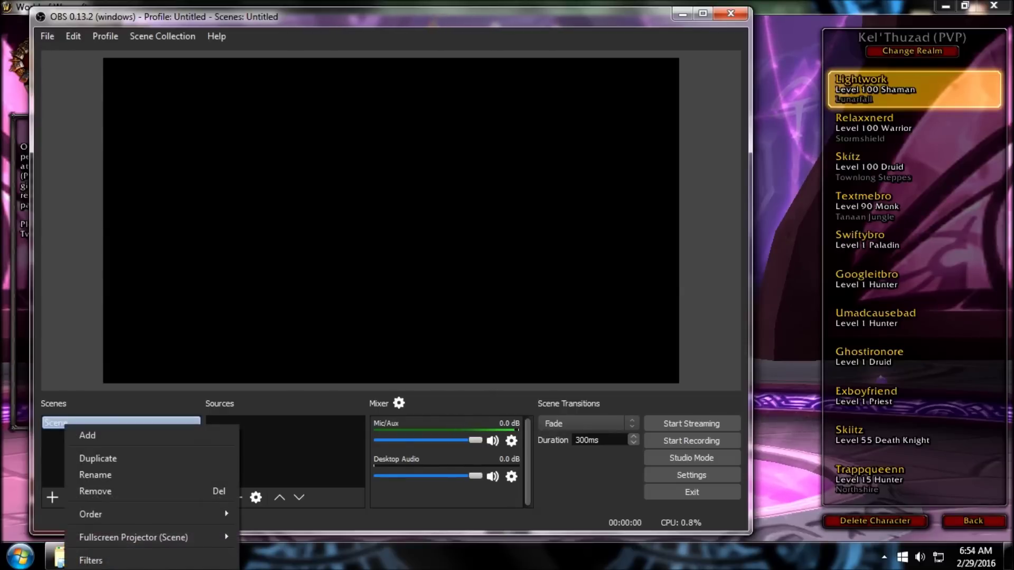
pyautogui.click(95, 475)
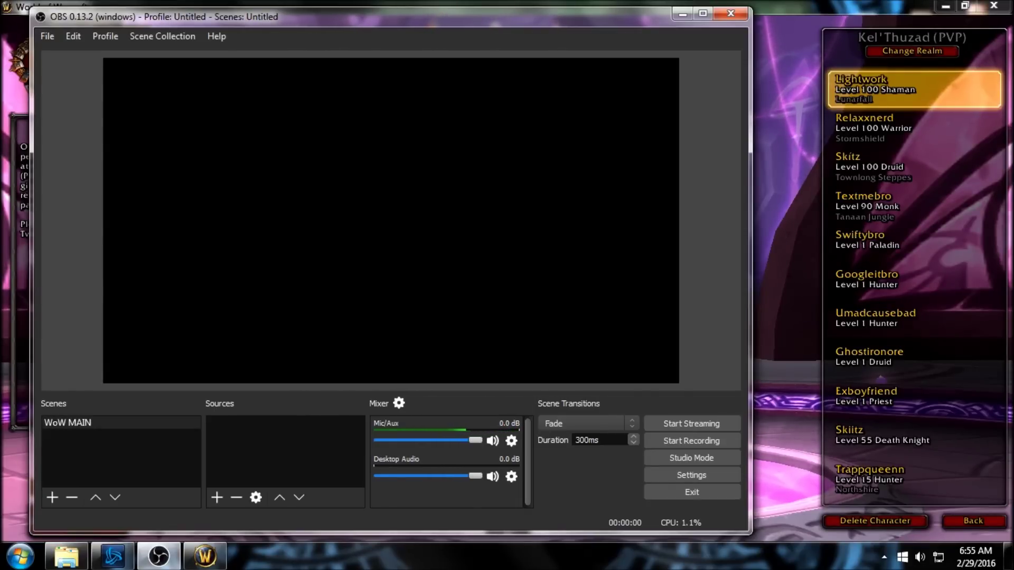
# - Add a new Game Capture source named WoW to the WoW MAIN scene
pyautogui.moveTo(253, 439)
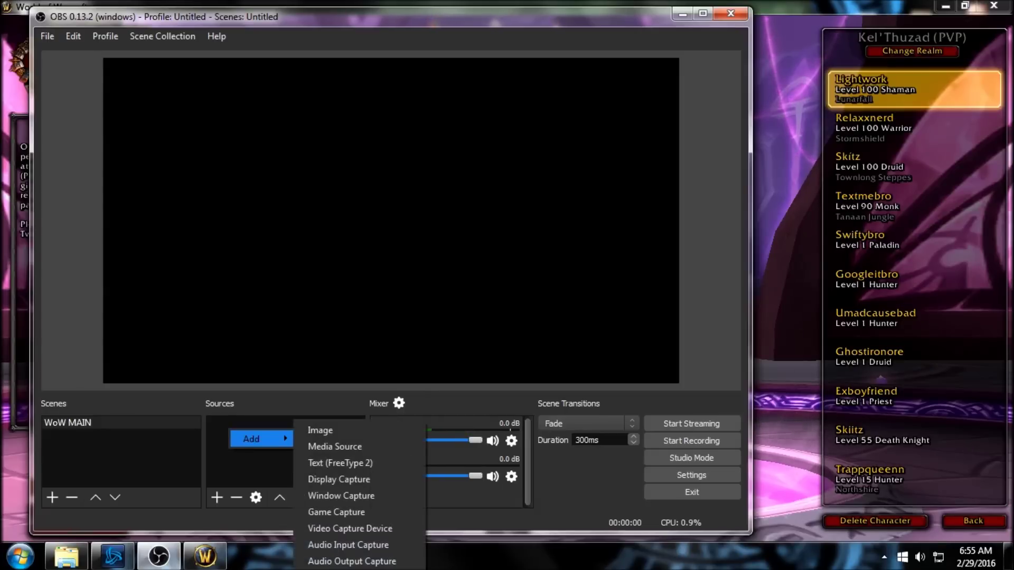
pyautogui.click(218, 498)
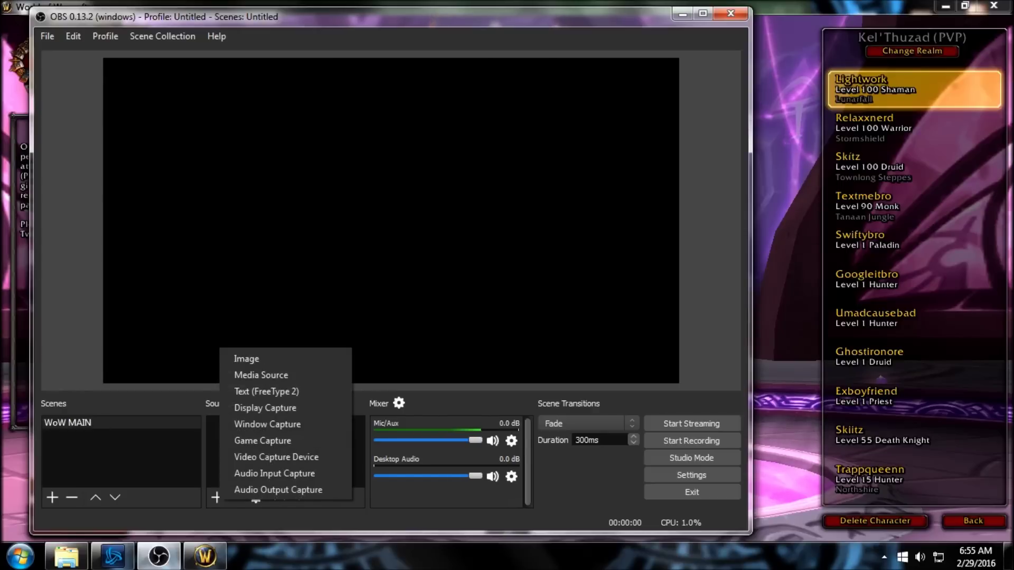
pyautogui.click(263, 440)
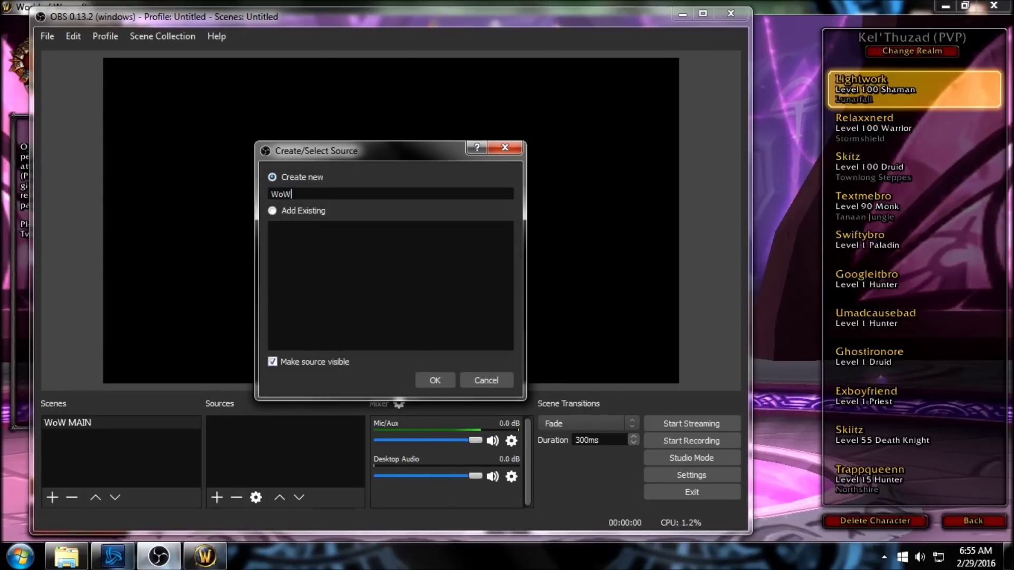
pyautogui.press('Return')
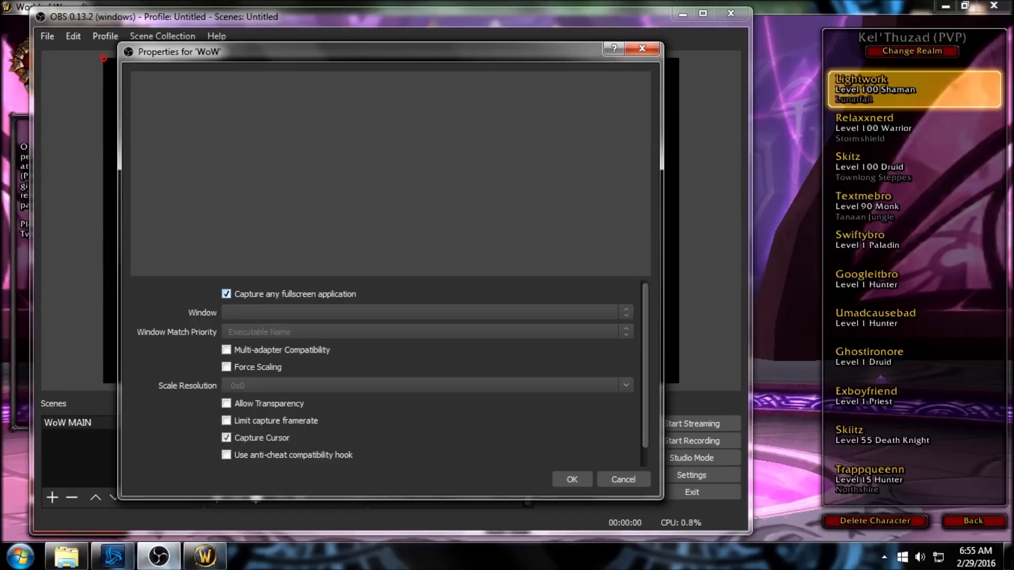
# - Disable capturing any fullscreen application and make the WoW source capture the window [Wow-64.exe]: World of Warcraft
pyautogui.click(427, 312)
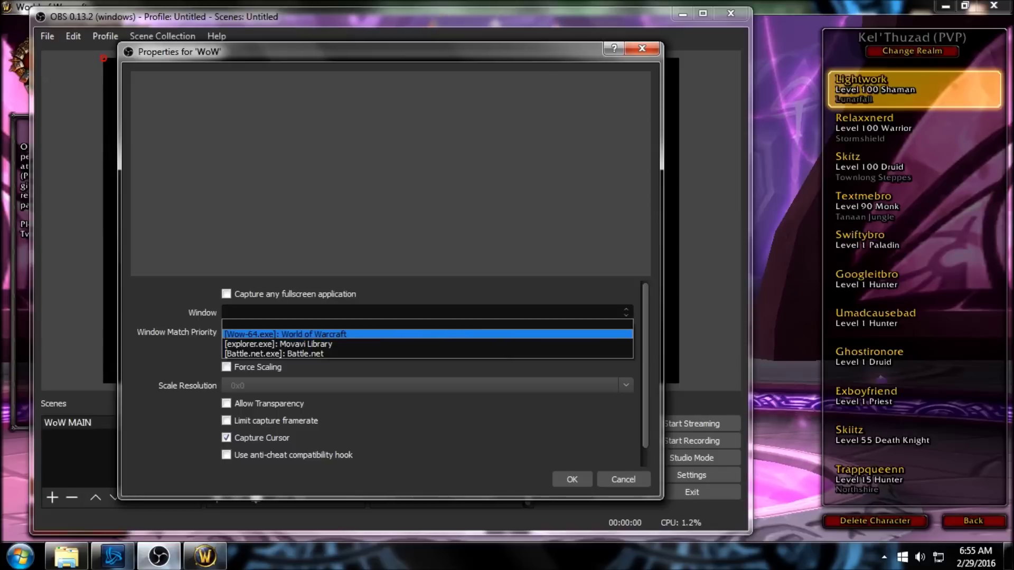
pyautogui.click(261, 334)
pyautogui.click(572, 479)
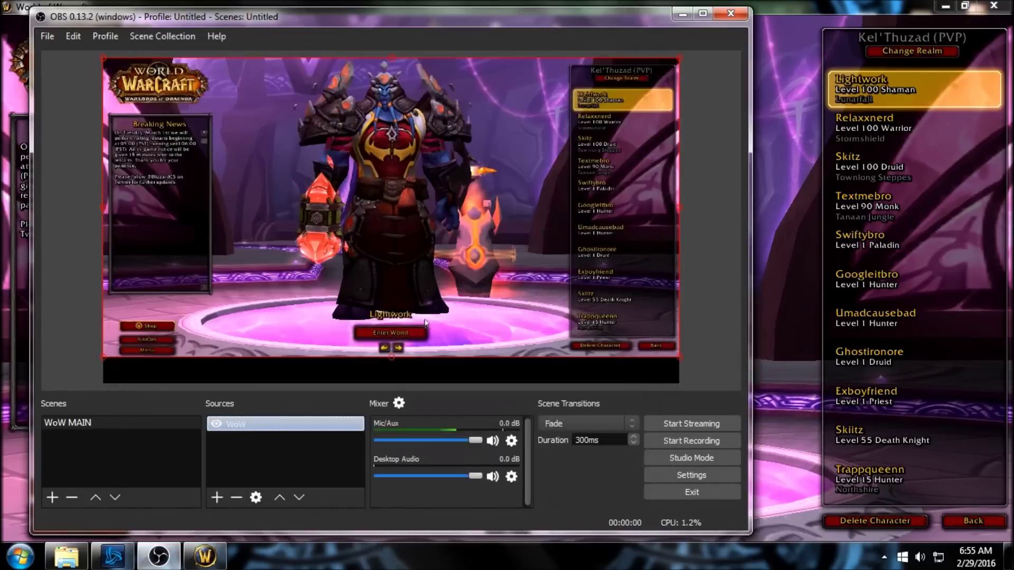
# - Center the WoW capture vertically on the canvas, then deselect it
pyautogui.moveTo(420, 235); pyautogui.dragTo(421, 246)
pyautogui.moveTo(342, 202)
pyautogui.mouseDown()
pyautogui.moveTo(343, 219)
pyautogui.moveTo(344, 185)
pyautogui.moveTo(346, 204)
pyautogui.mouseUp()
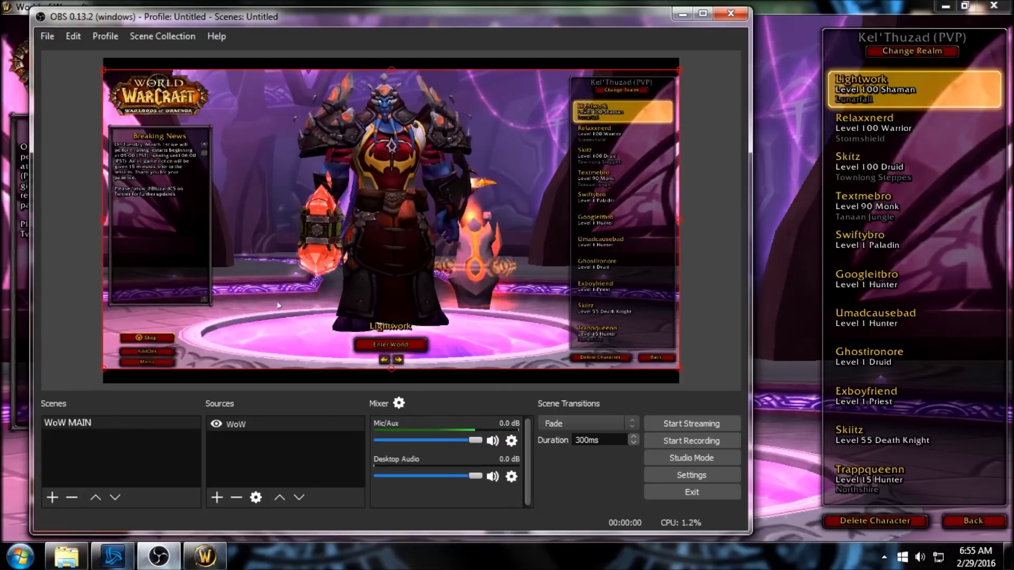
pyautogui.click(242, 449)
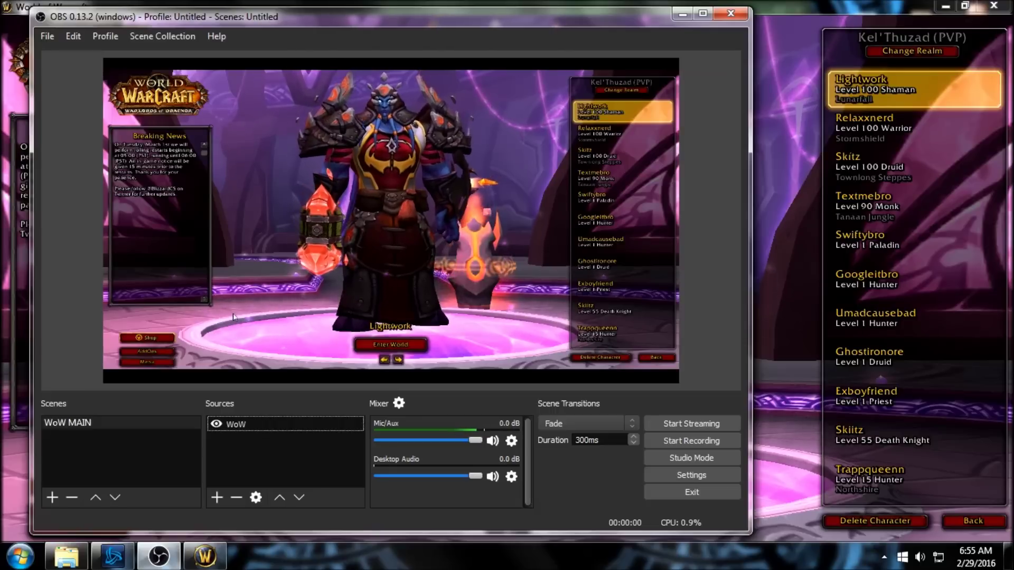
# - Add a new Image source named Overlay above the WoW source
pyautogui.rightClick(236, 454)
pyautogui.moveTo(252, 454)
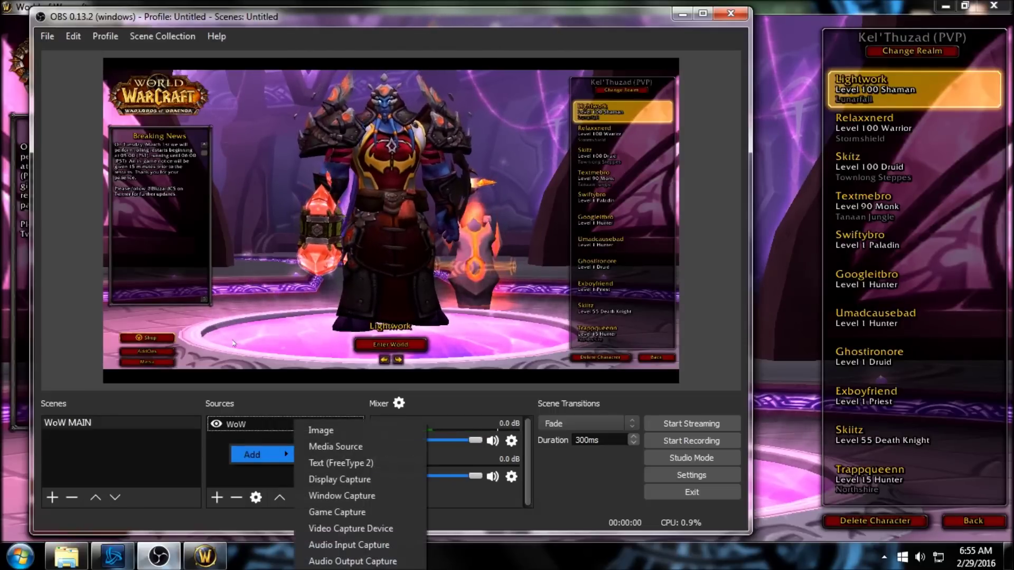
pyautogui.click(217, 498)
pyautogui.click(216, 498)
pyautogui.press('Up')
pyautogui.press('Up')
pyautogui.press('Up')
pyautogui.press('Up')
pyautogui.press('Up')
pyautogui.press('Up')
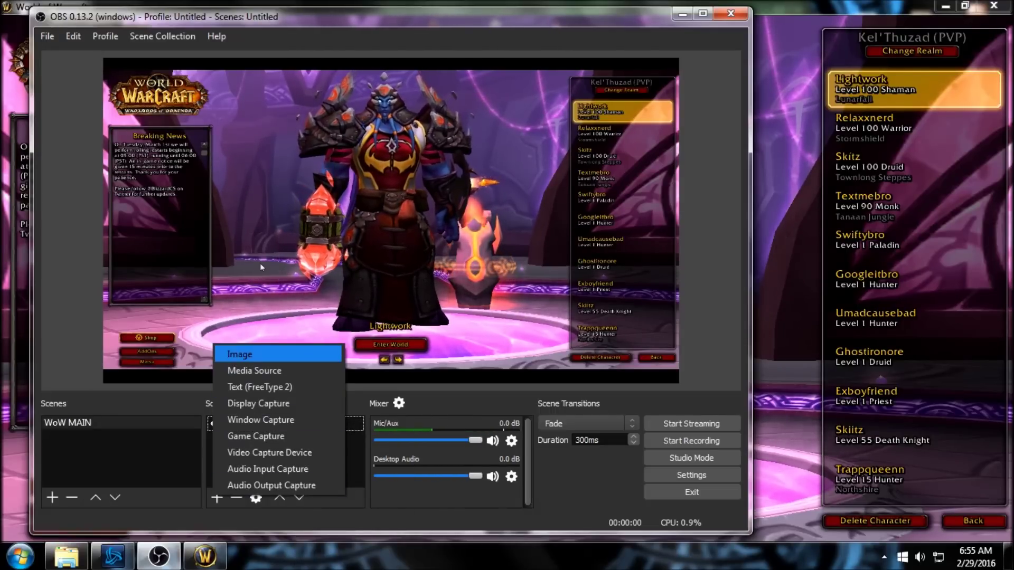
pyautogui.press('Return')
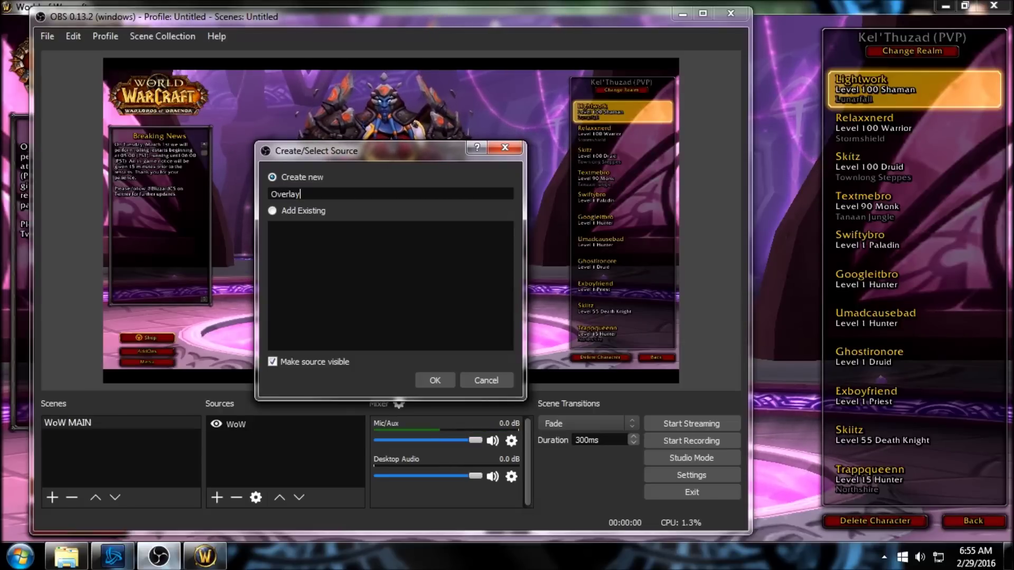
pyautogui.press('Return')
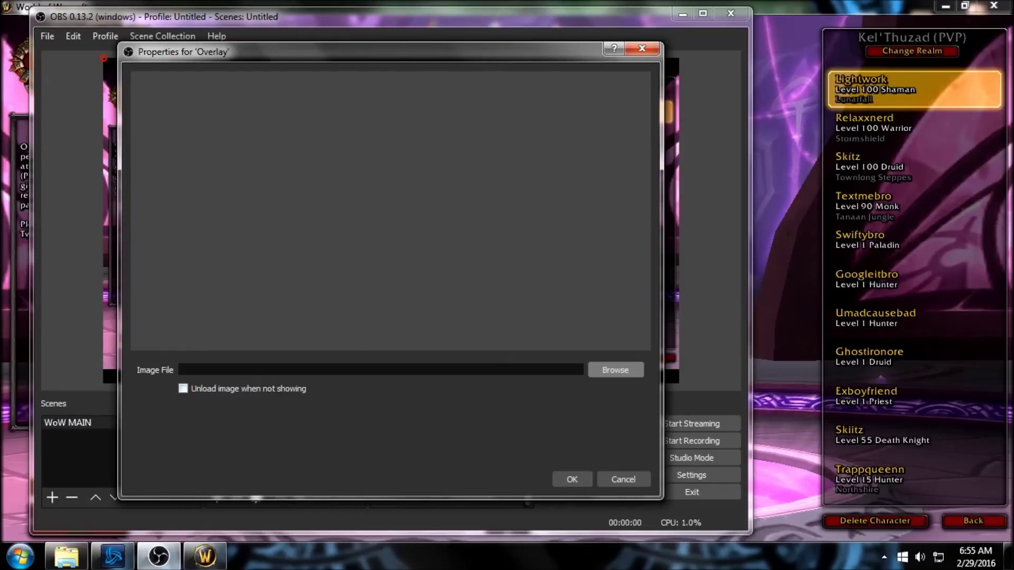
# - Search the Downloads folder for "overlay" and load skitz-overlay.png as the Overlay source's image
pyautogui.click(614, 370)
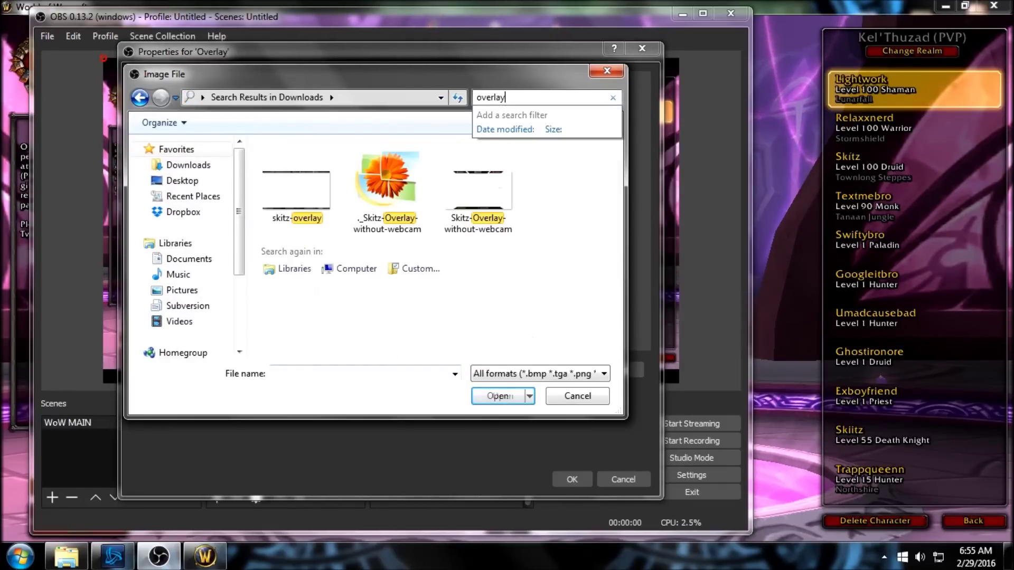
pyautogui.doubleClick(297, 182)
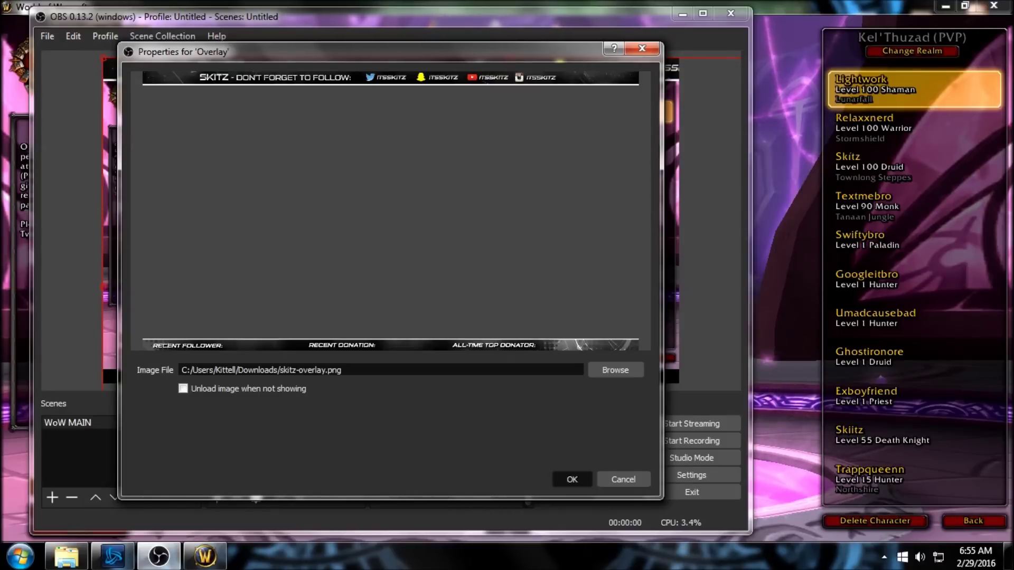
pyautogui.click(572, 479)
# - Scale the Overlay image down and fit it to the full canvas so its header and footer bars frame the game
pyautogui.moveTo(369, 83); pyautogui.dragTo(391, 149)
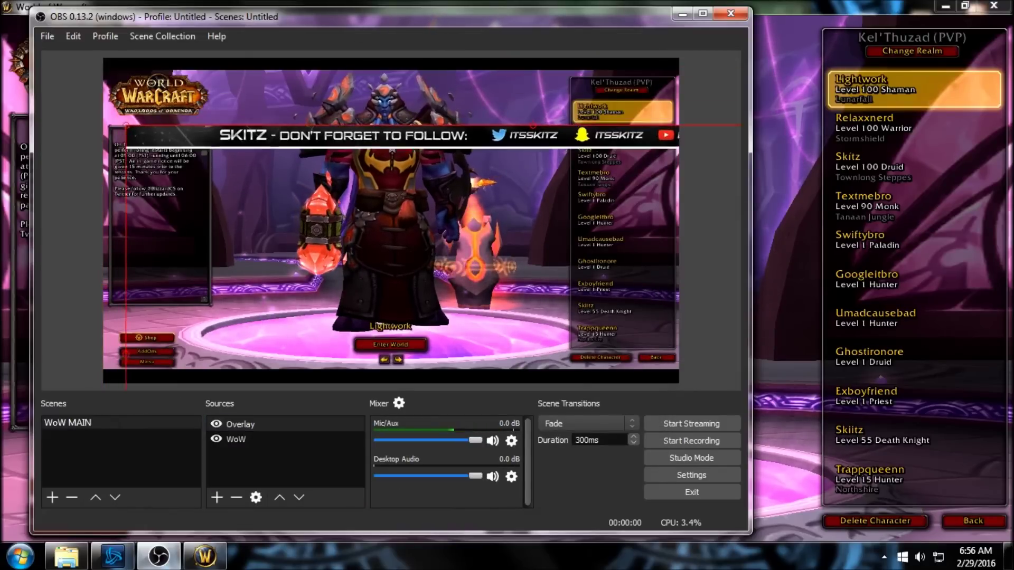
pyautogui.moveTo(186, 165); pyautogui.dragTo(164, 98)
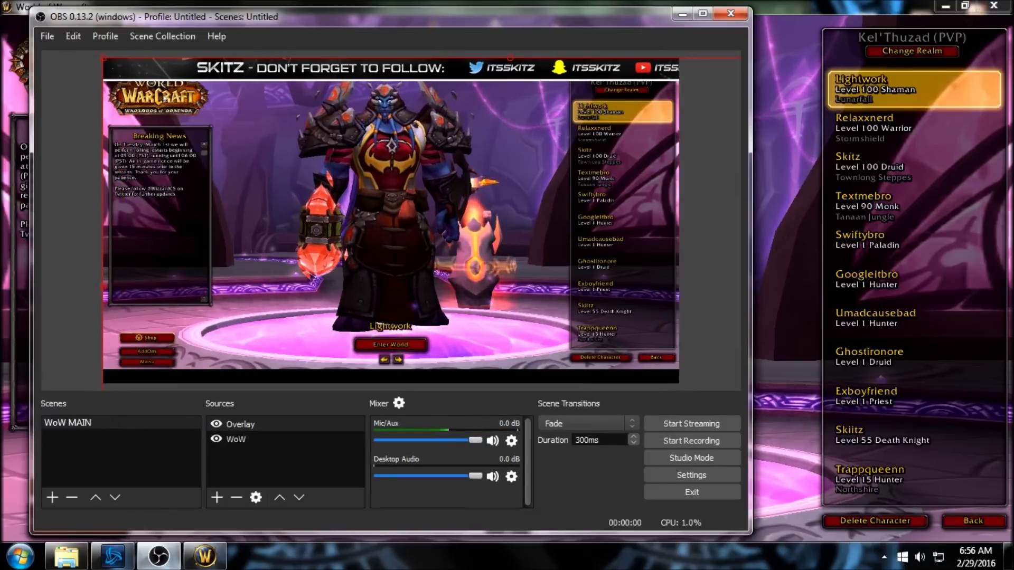
pyautogui.moveTo(103, 58); pyautogui.dragTo(272, 157)
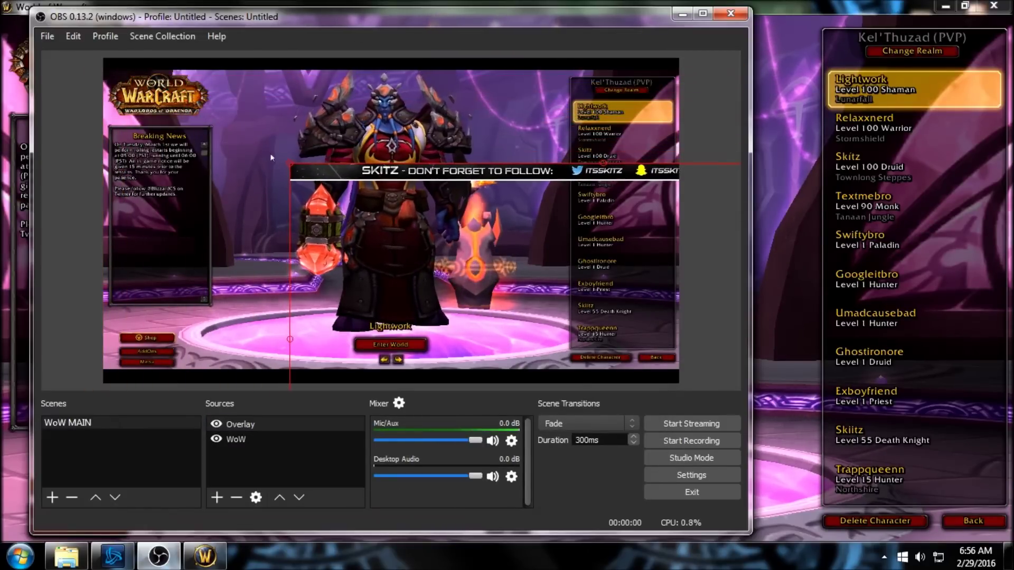
pyautogui.moveTo(375, 210); pyautogui.dragTo(188, 103)
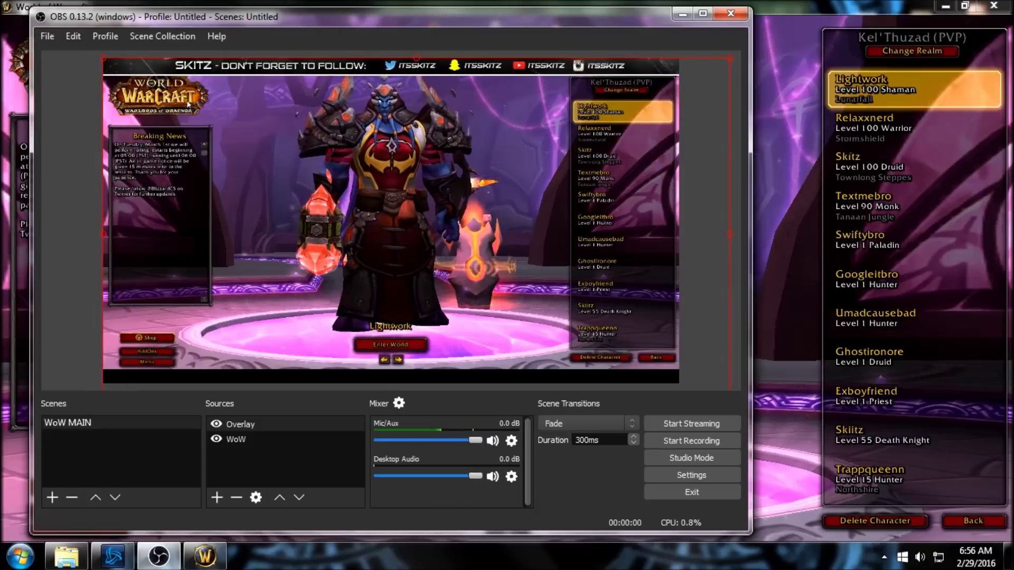
pyautogui.moveTo(103, 57); pyautogui.dragTo(136, 67)
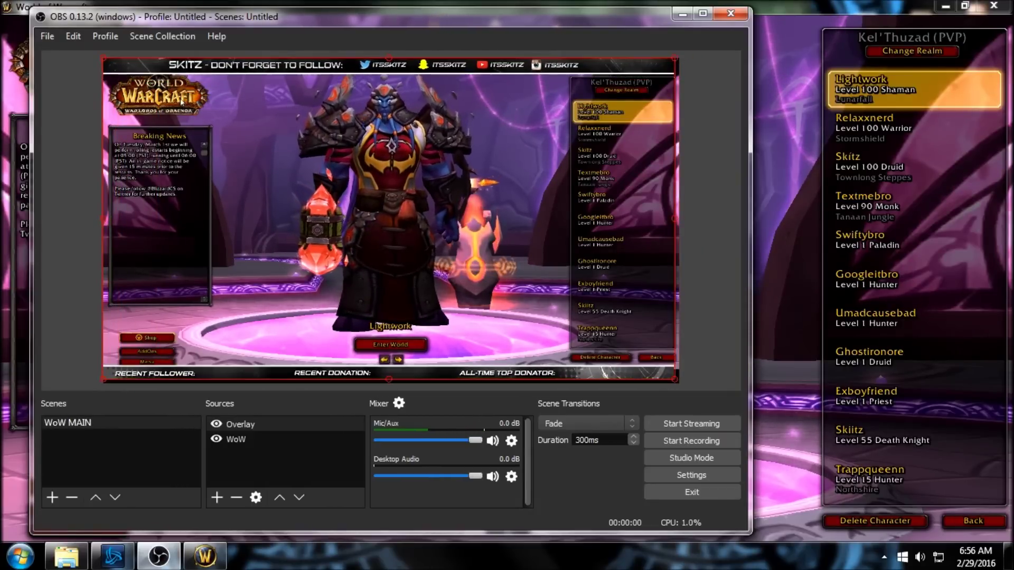
pyautogui.moveTo(181, 101); pyautogui.dragTo(181, 108)
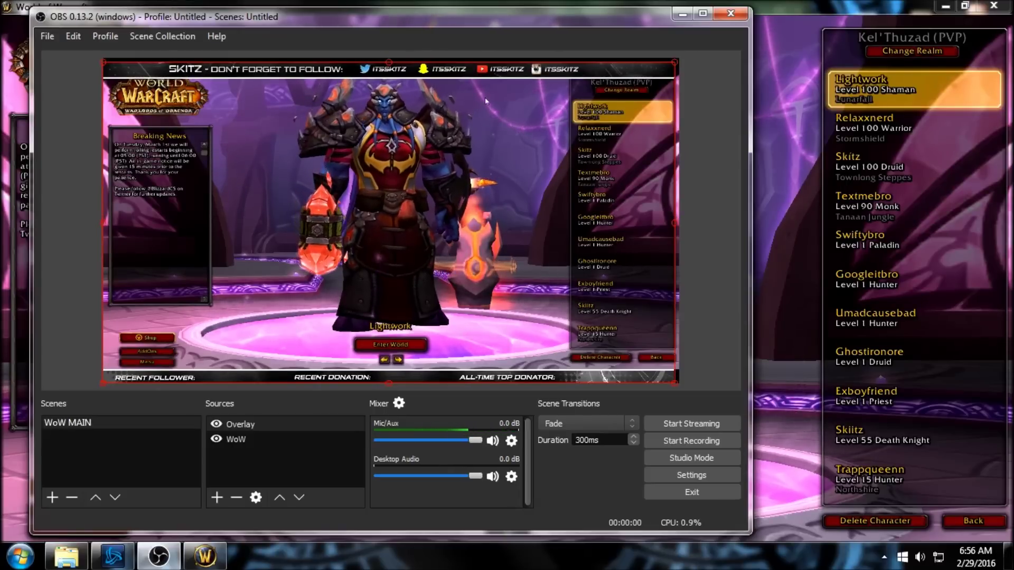
pyautogui.hotkey('ctrl', 'f')
pyautogui.click(512, 177)
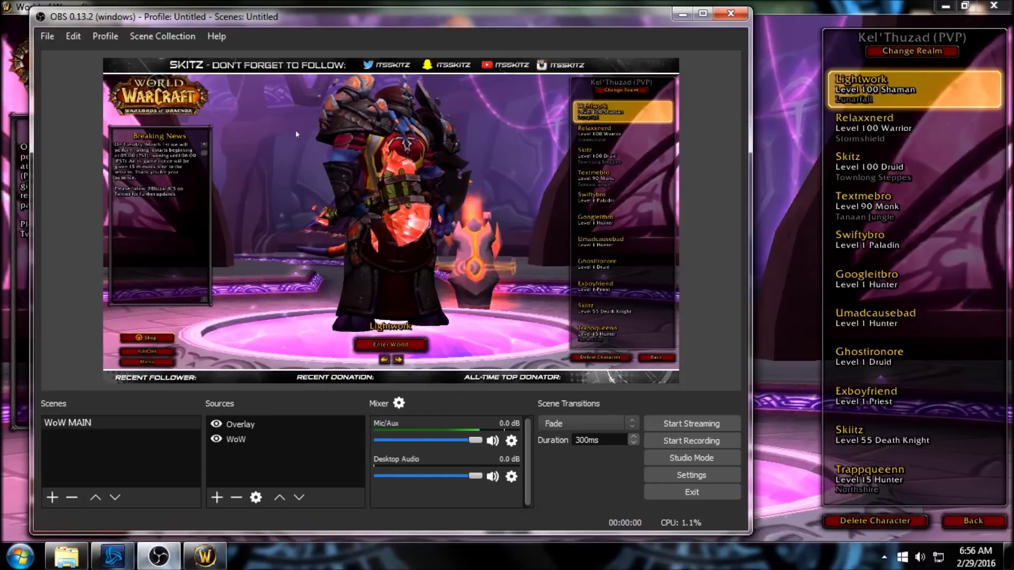
pyautogui.moveTo(296, 134); pyautogui.dragTo(232, 323)
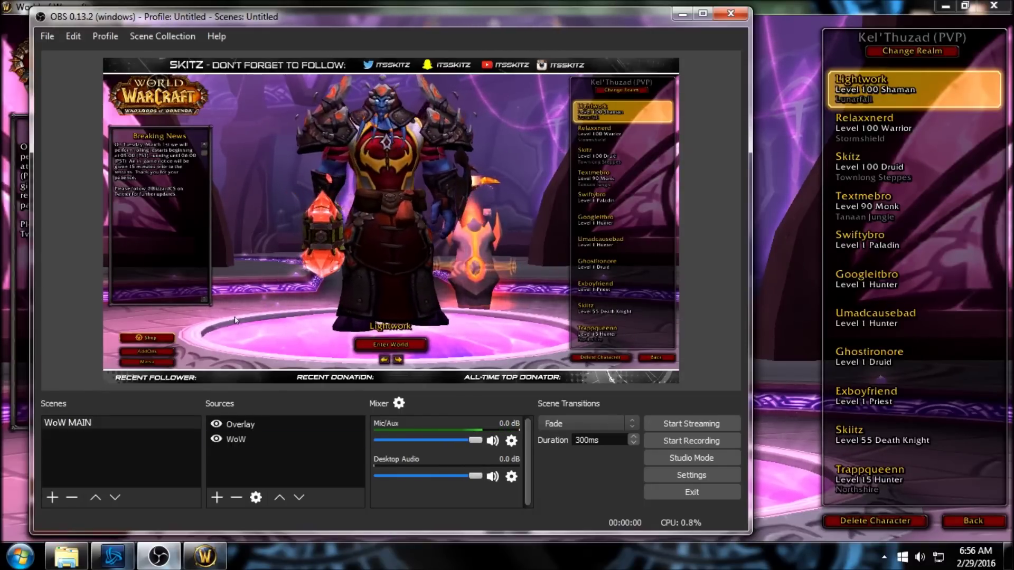
# - Add a Video Capture Device source named Webcam that uses the Logitech HD Pro Webcam C920 with default settings
pyautogui.rightClick(224, 458)
pyautogui.moveTo(244, 465)
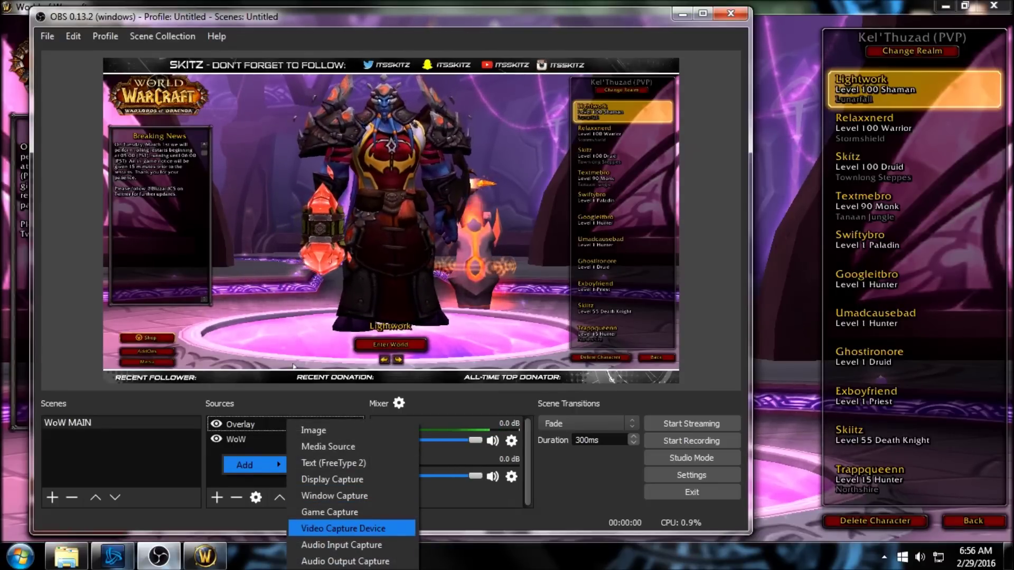
pyautogui.click(343, 528)
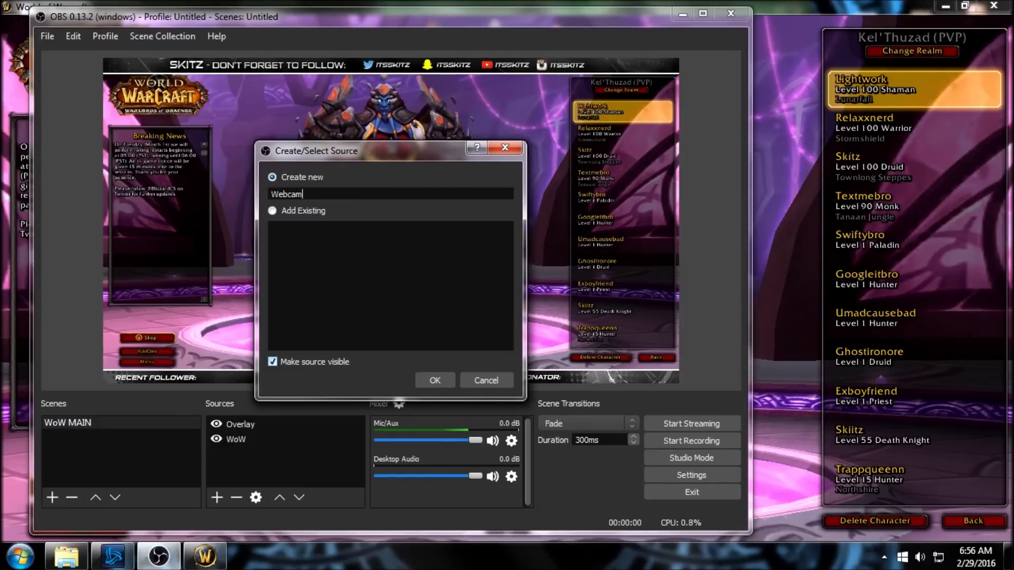
pyautogui.press('Return')
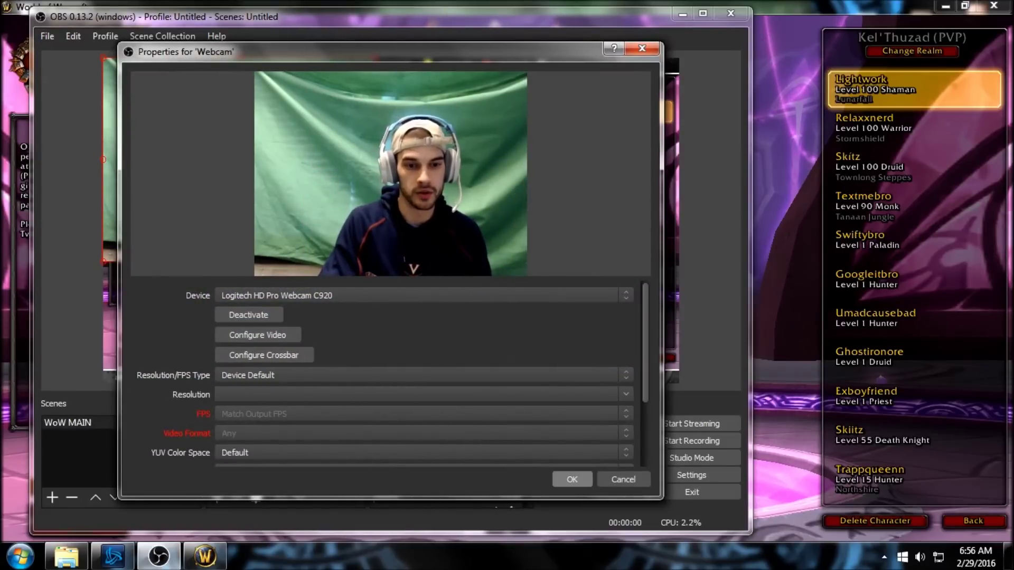
pyautogui.click(571, 479)
# - Shrink the webcam picture to over a quarter of the canvas width and place it bottom-left, just above the overlay's footer bar
pyautogui.moveTo(239, 159); pyautogui.dragTo(239, 282)
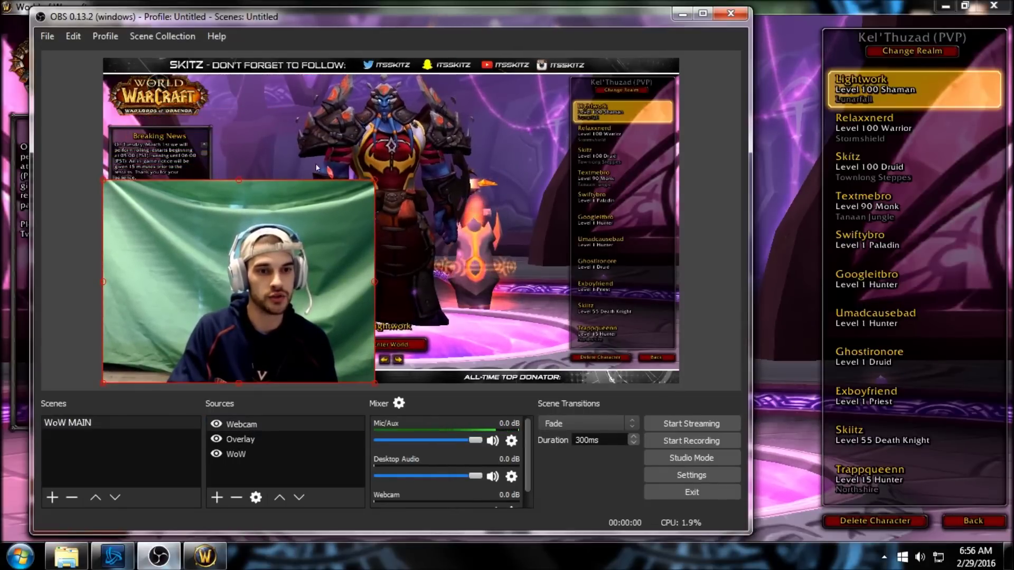
pyautogui.moveTo(374, 180); pyautogui.dragTo(264, 262)
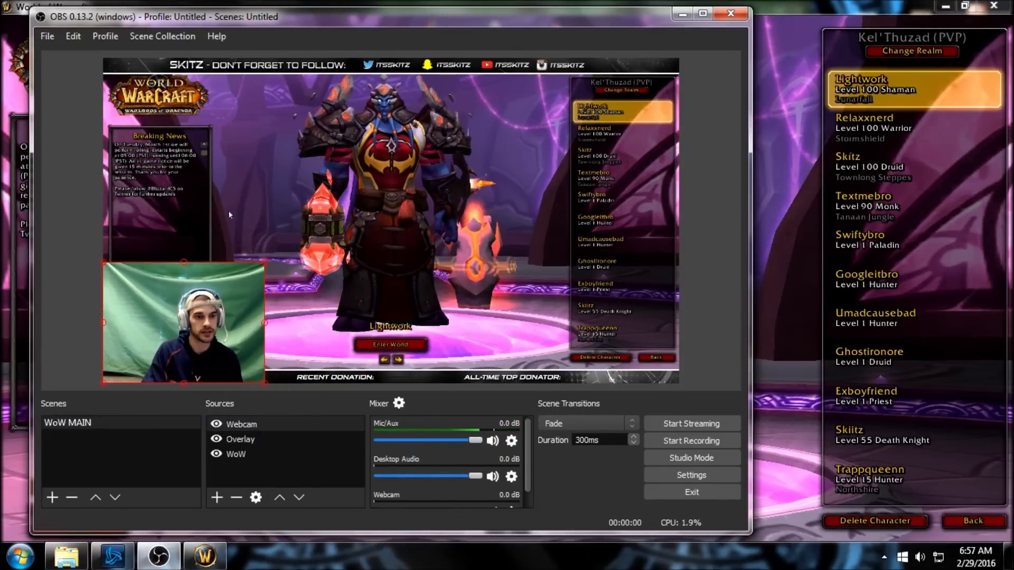
pyautogui.moveTo(203, 299); pyautogui.dragTo(212, 265)
pyautogui.moveTo(224, 216); pyautogui.dragTo(216, 229)
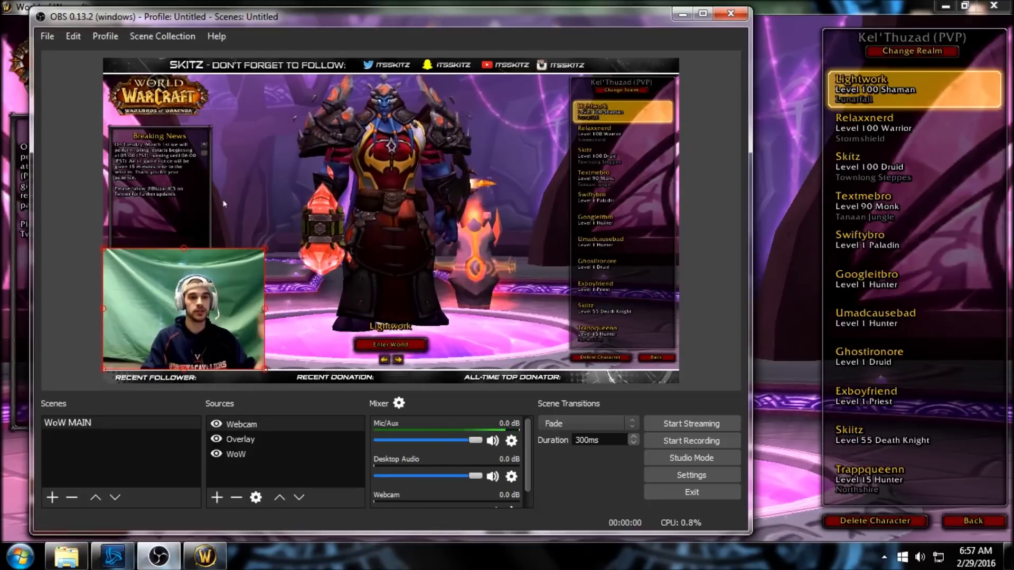